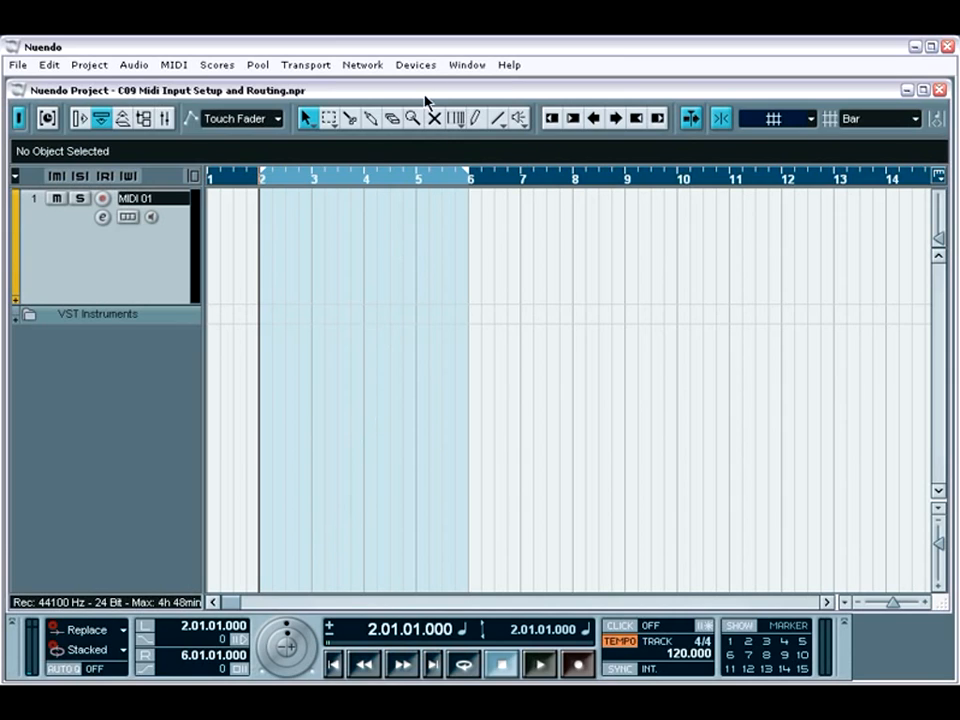
Examine the All MIDI Inputs, Default MIDI Ports, DirectMusic and Windows MIDI settings in Device Setup
left_click(415, 65)
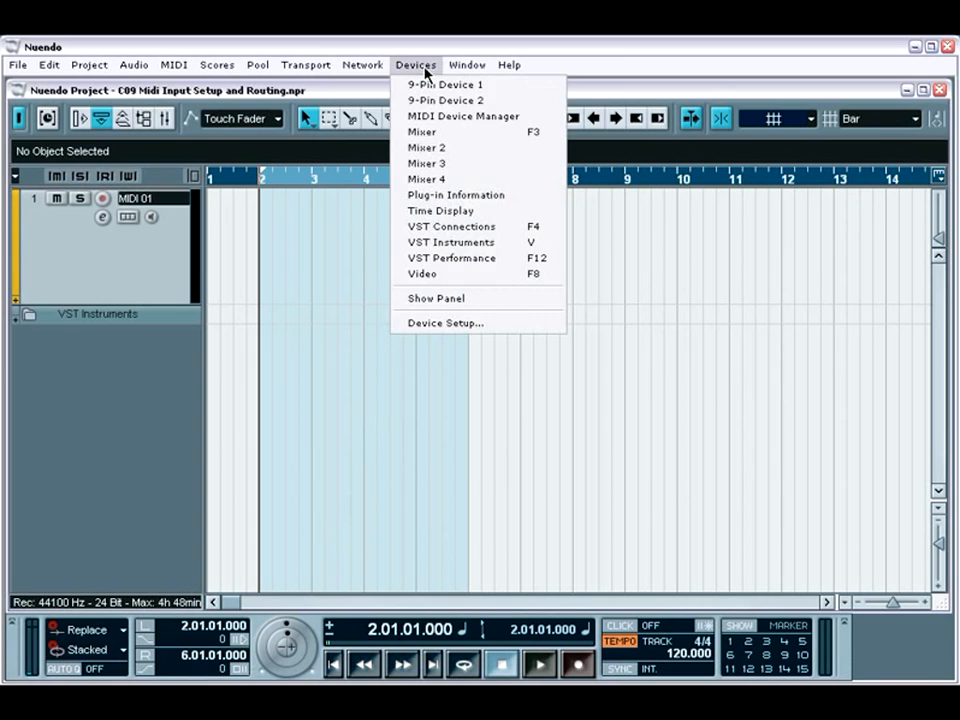
left_click(445, 323)
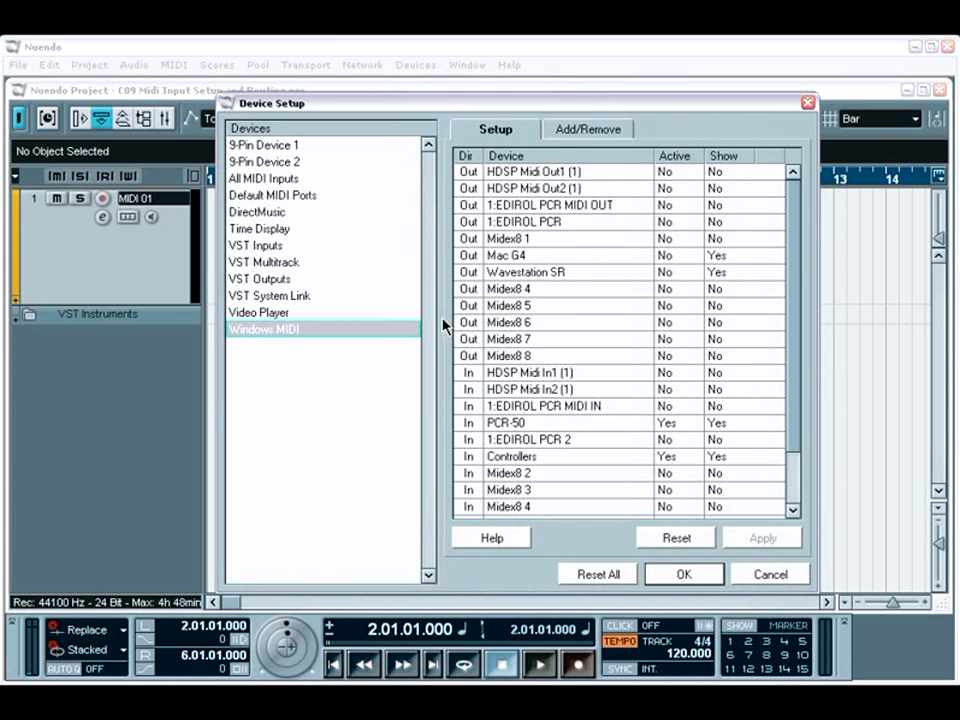
left_click(273, 180)
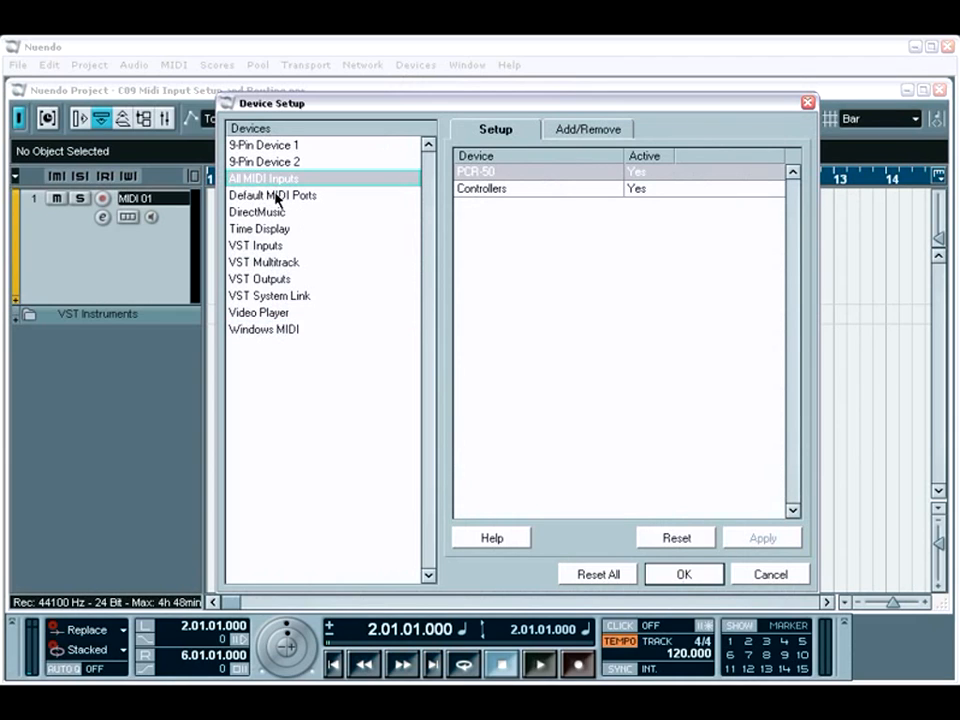
left_click(276, 196)
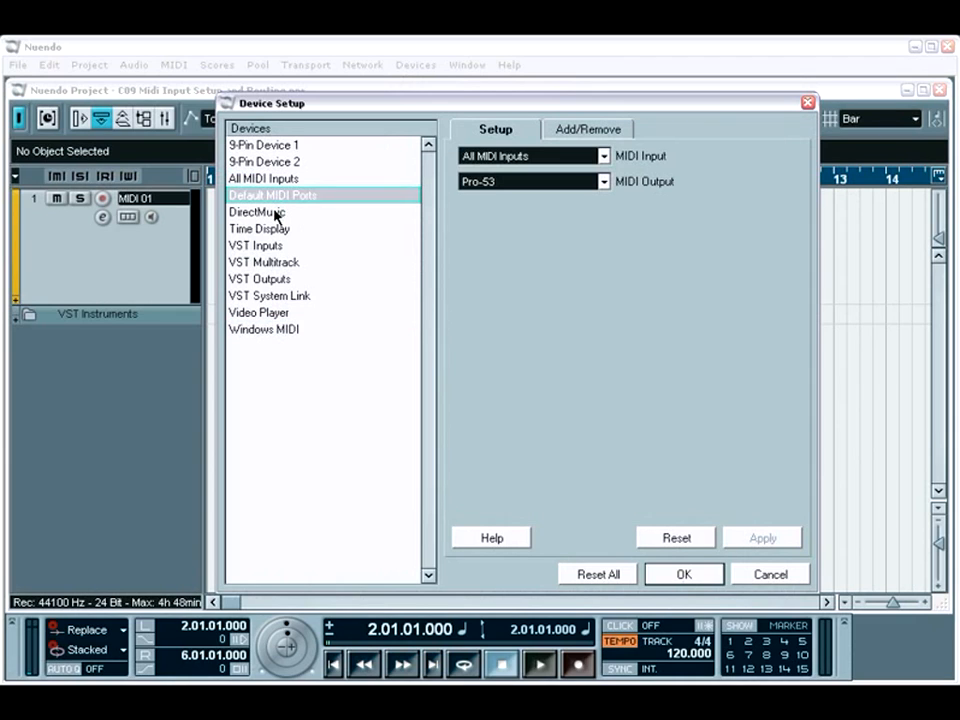
left_click(277, 214)
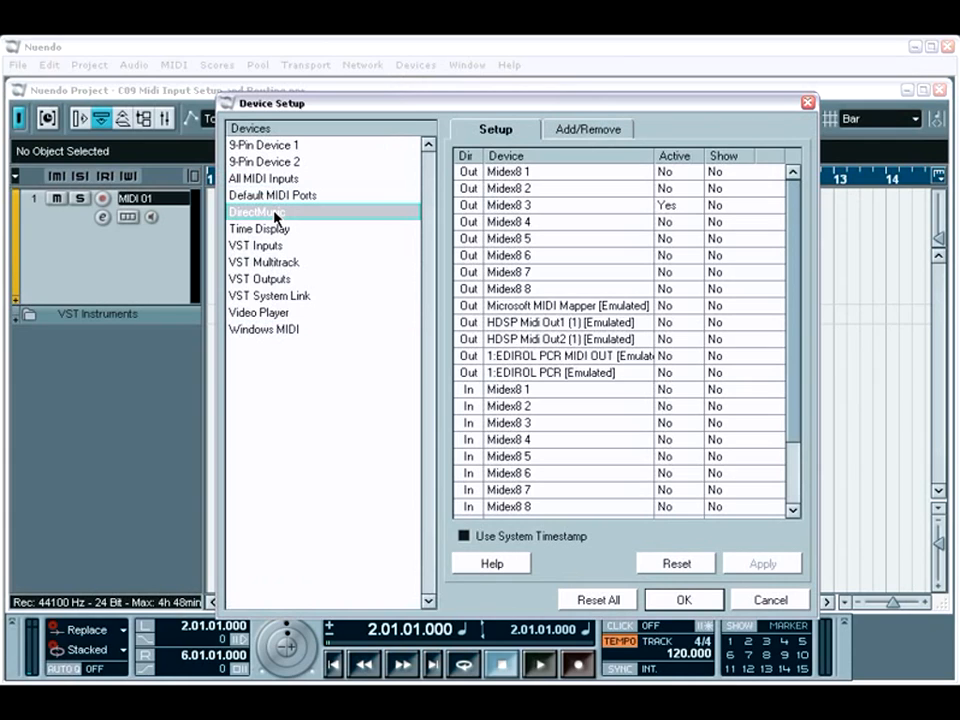
left_click(272, 330)
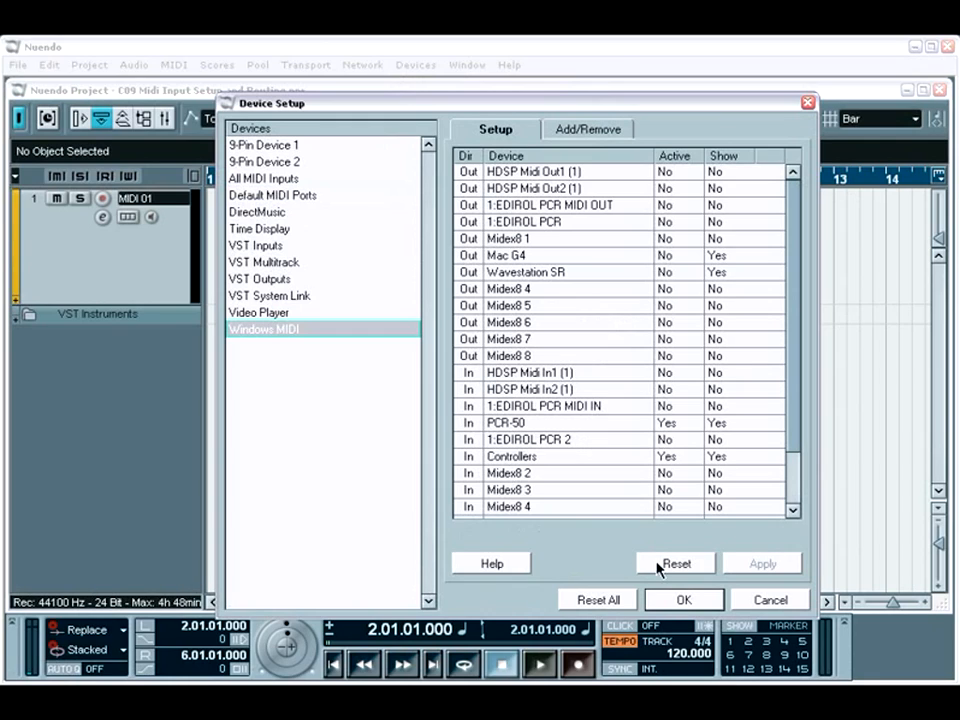
left_click(680, 600)
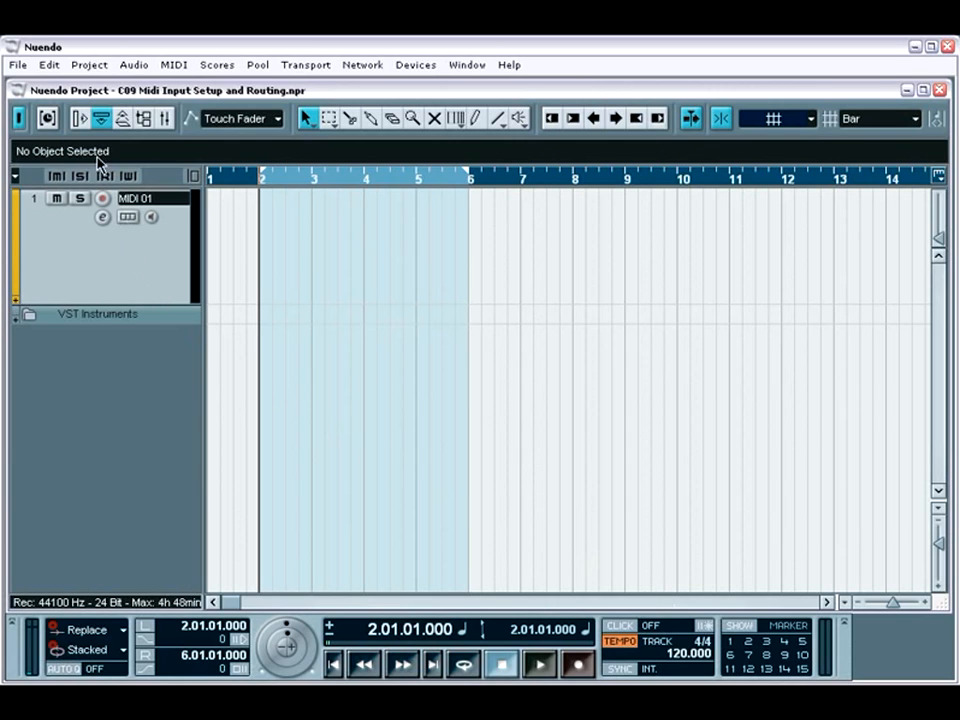
Review the MIDI 01 track in the Inspector, and open the mixer expanded to include the channels' input and output routing
left_click(80, 118)
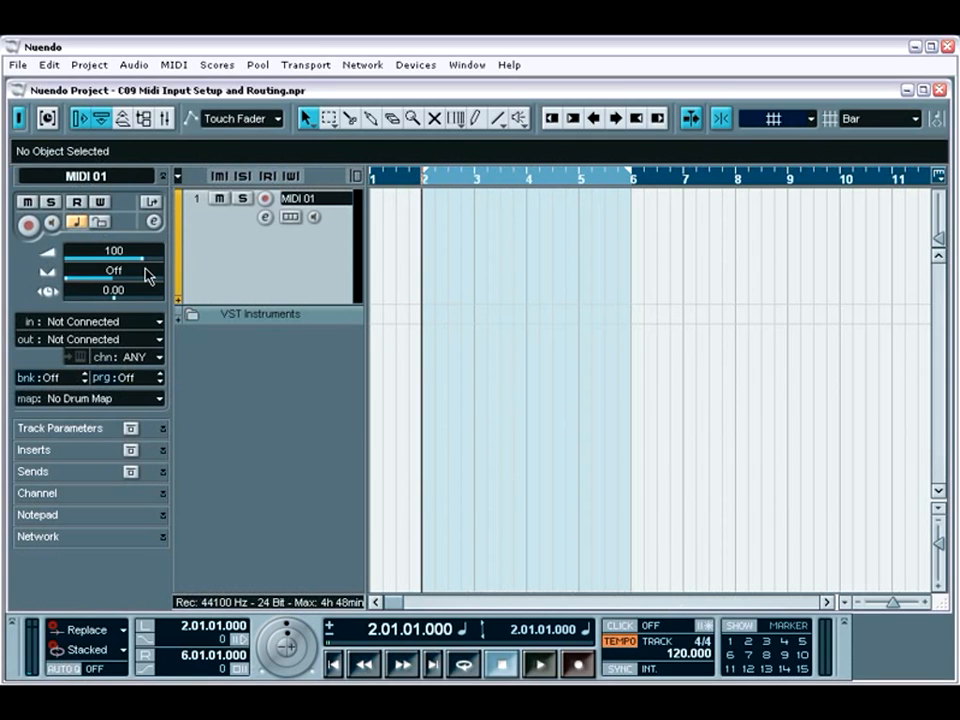
left_click(165, 118)
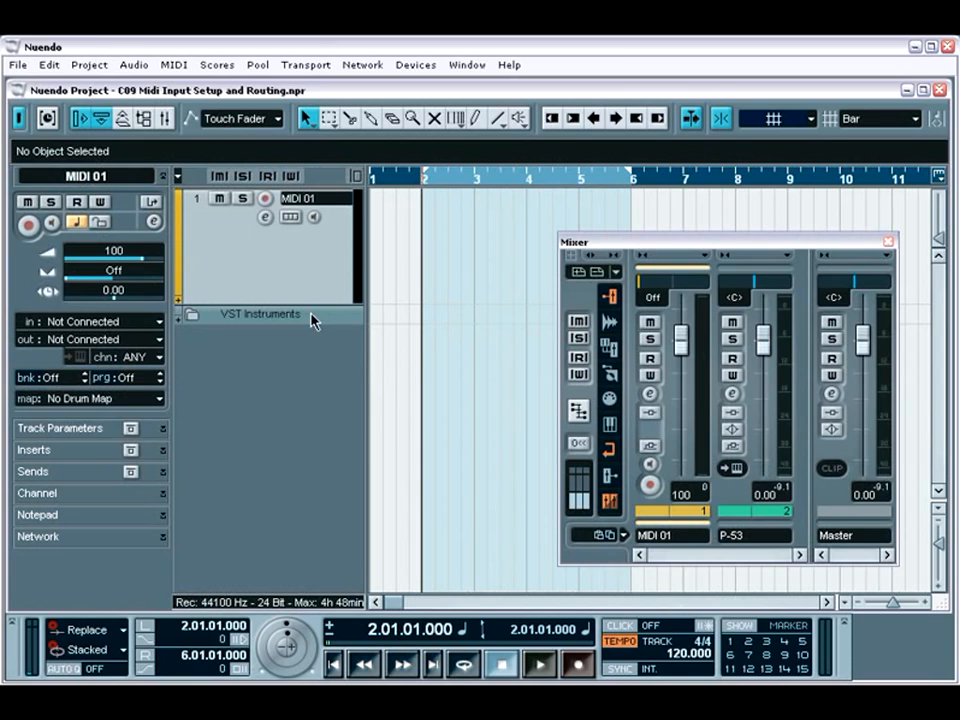
left_click(82, 121)
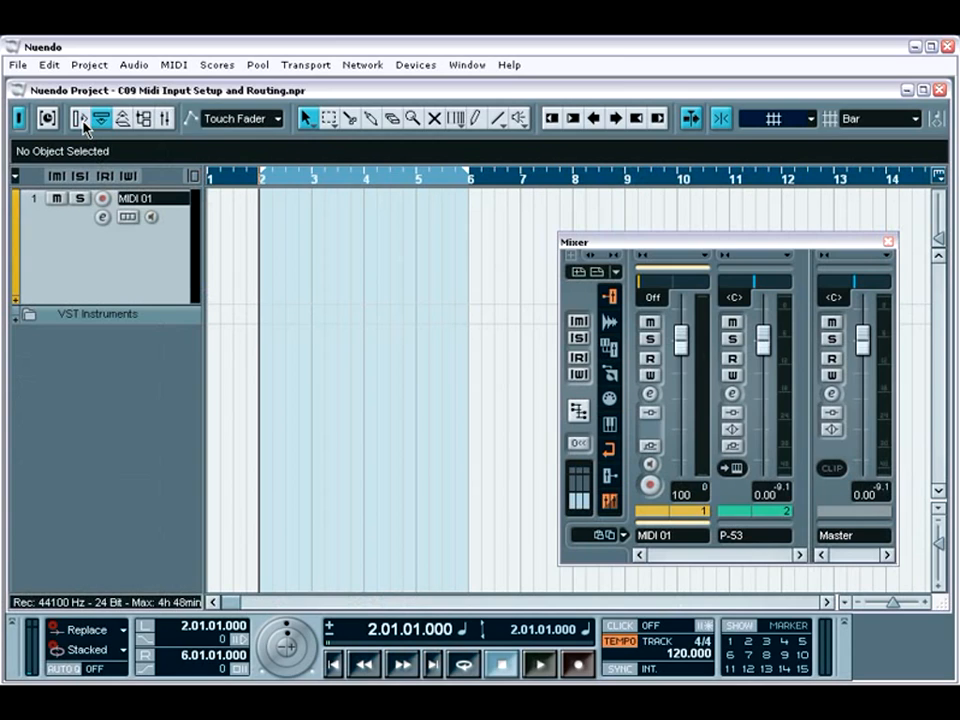
left_click(580, 476)
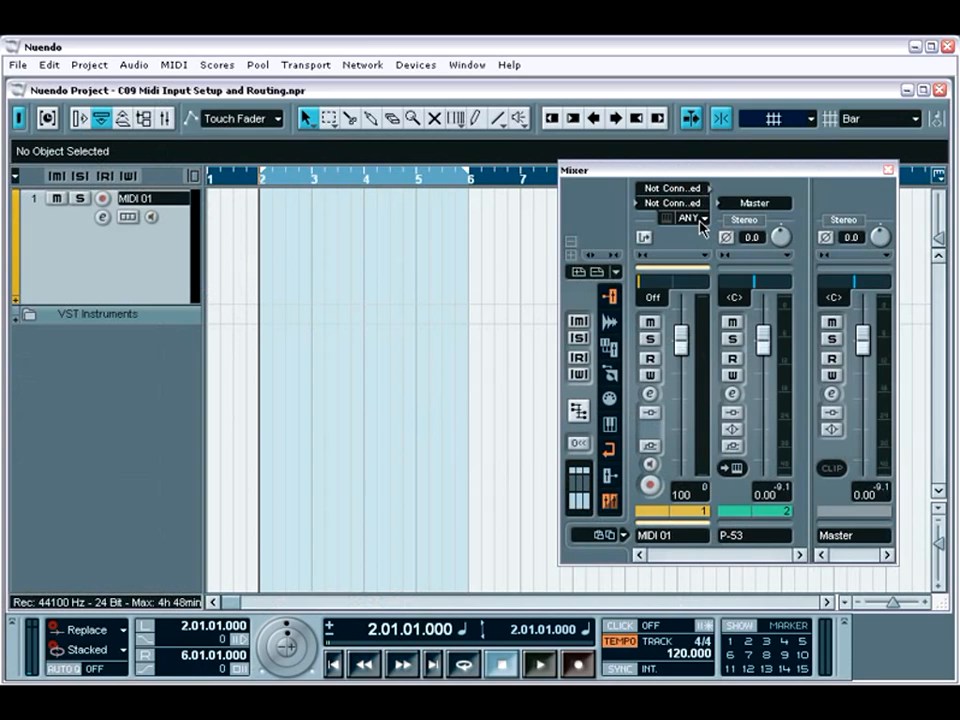
Check the input transformer modes of the MIDI 01 channel and the installed devices in the MIDI Device Manager
left_click(643, 239)
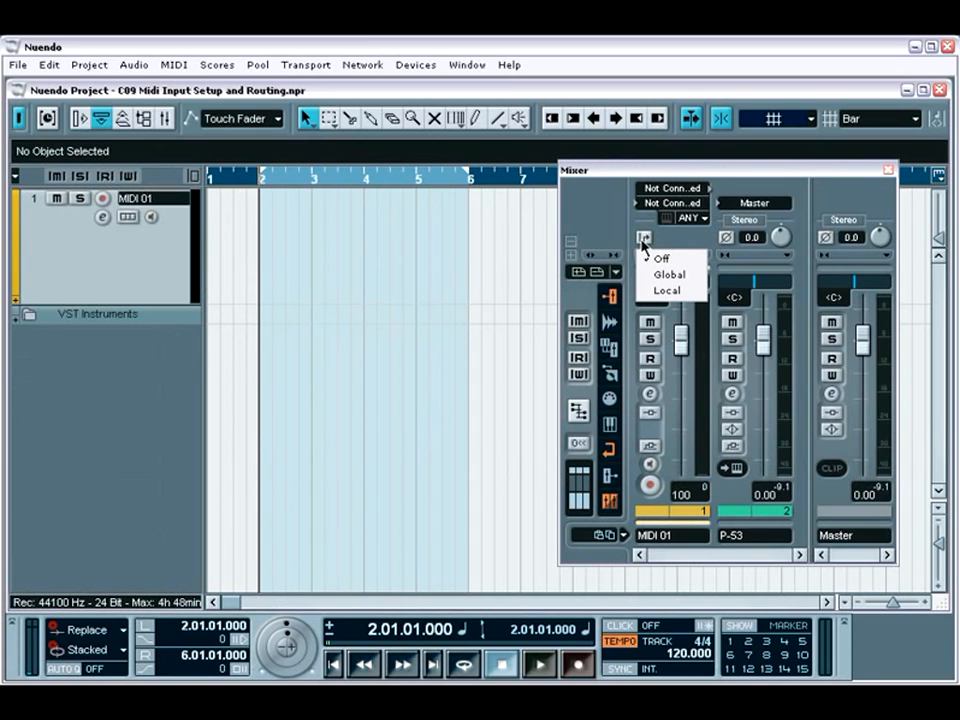
left_click(642, 241)
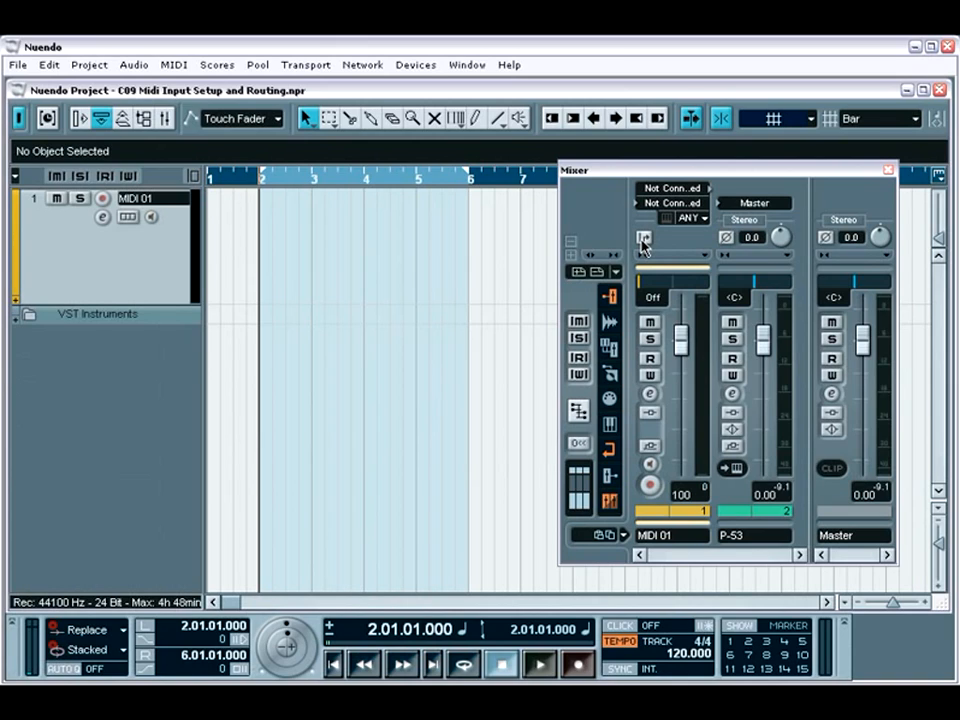
left_click(418, 65)
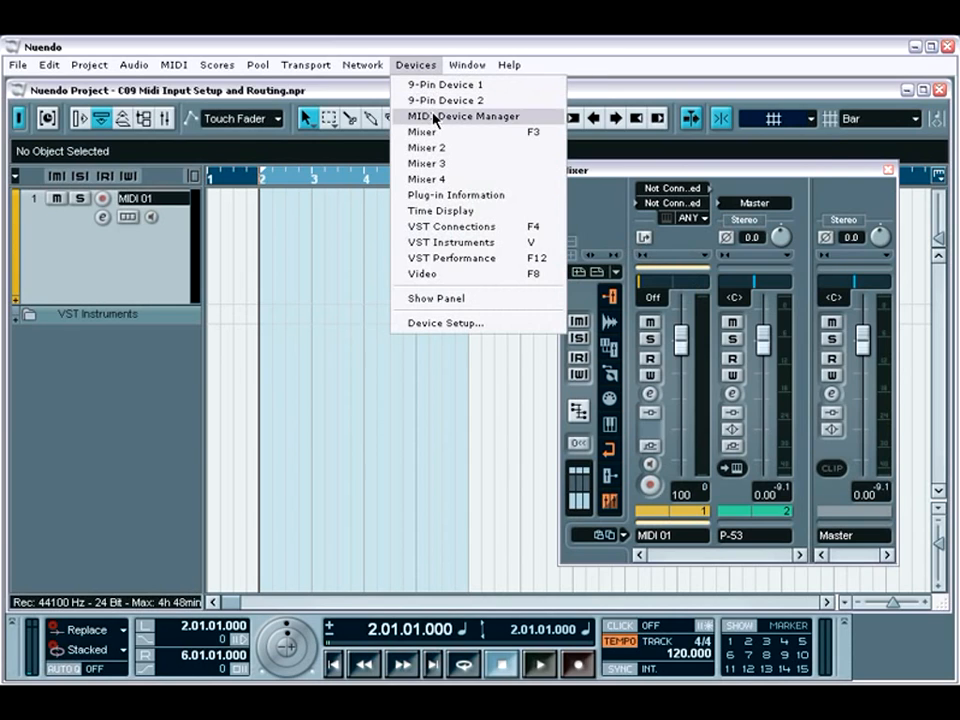
left_click(435, 117)
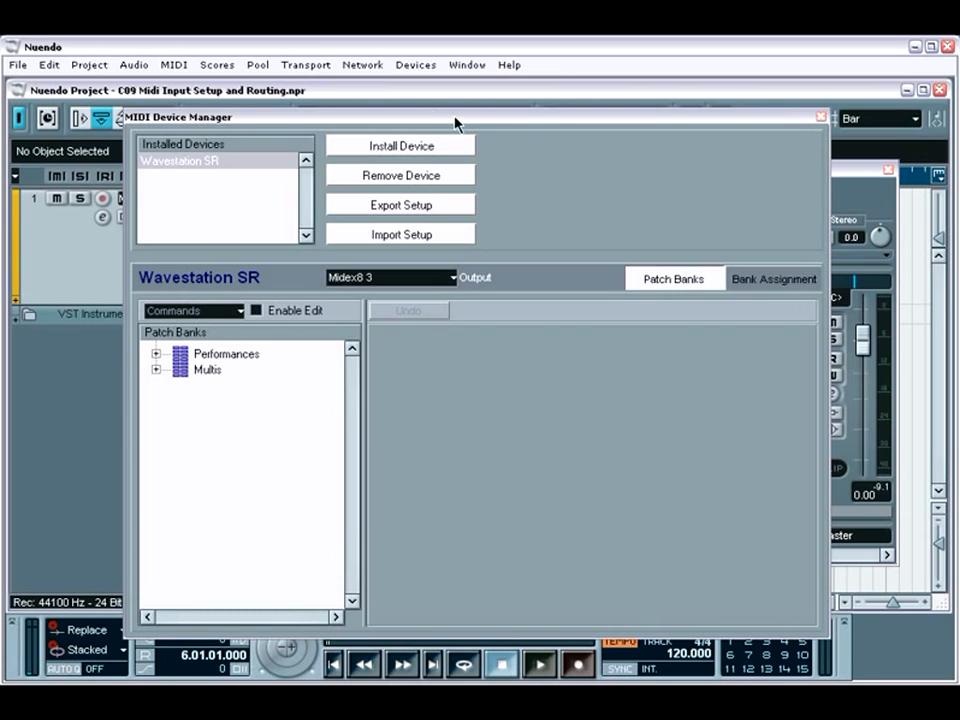
left_click(820, 118)
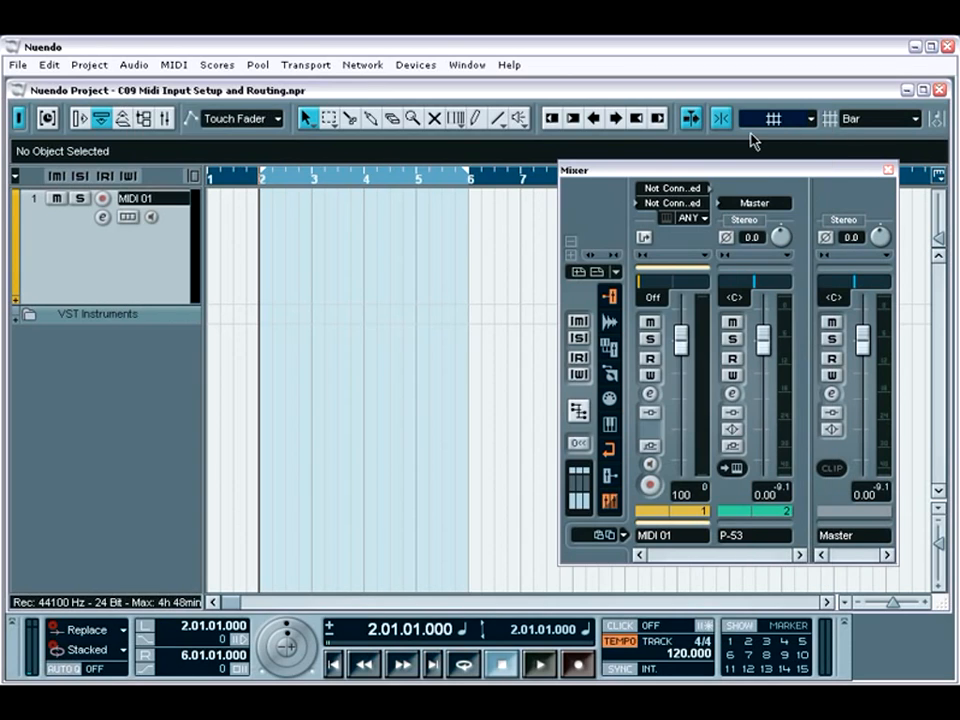
Compare the MIDI 01 routing settings in the Inspector with those in the mixer's extended section
left_click(80, 119)
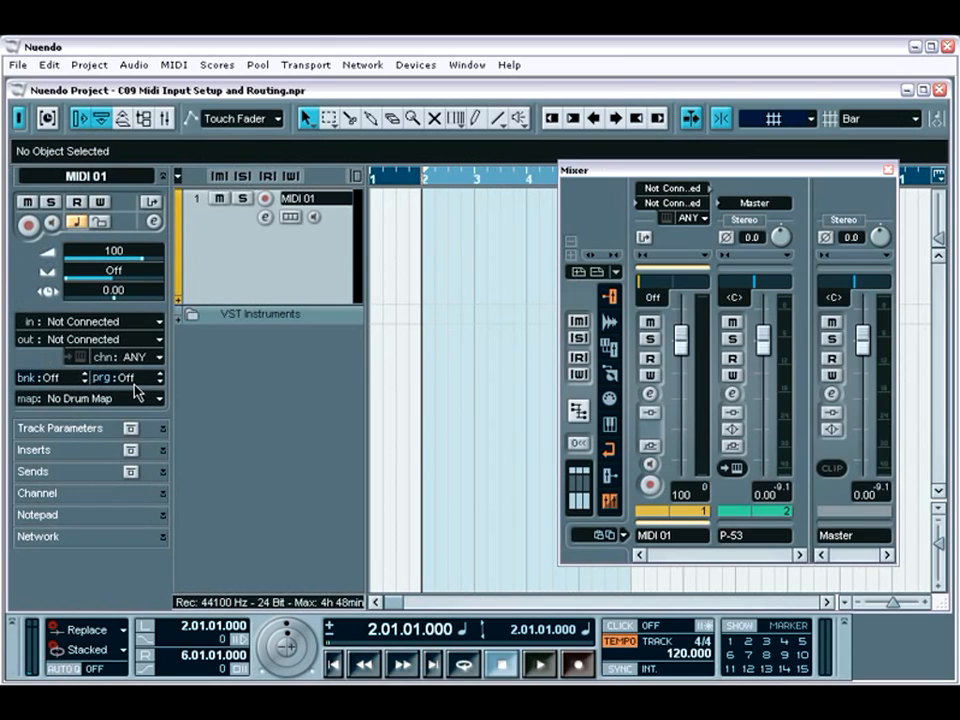
left_click(81, 120)
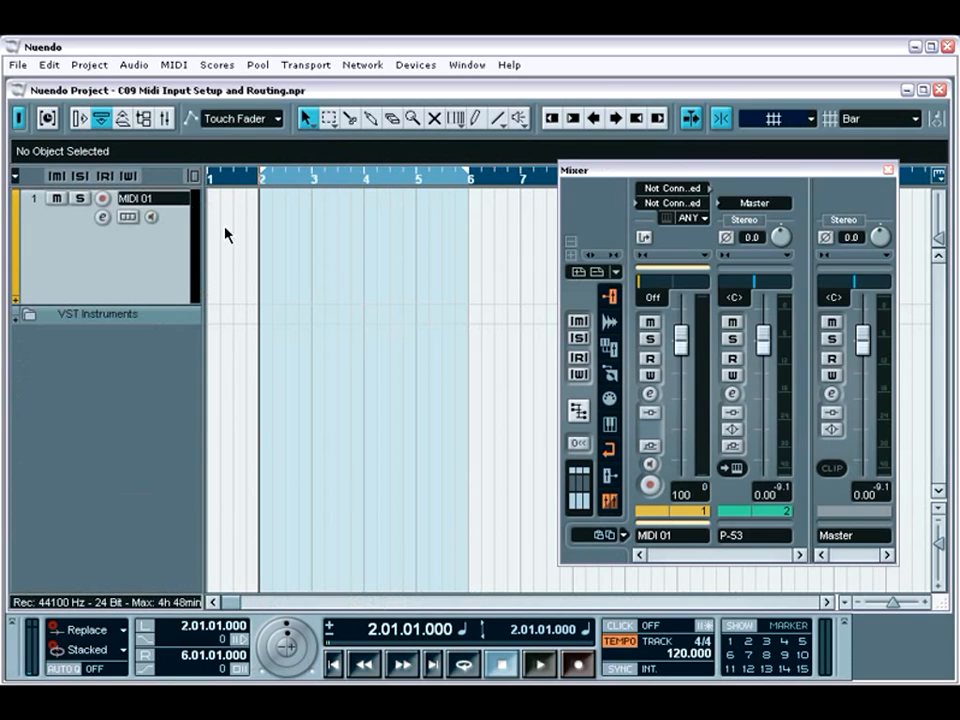
left_click(580, 475)
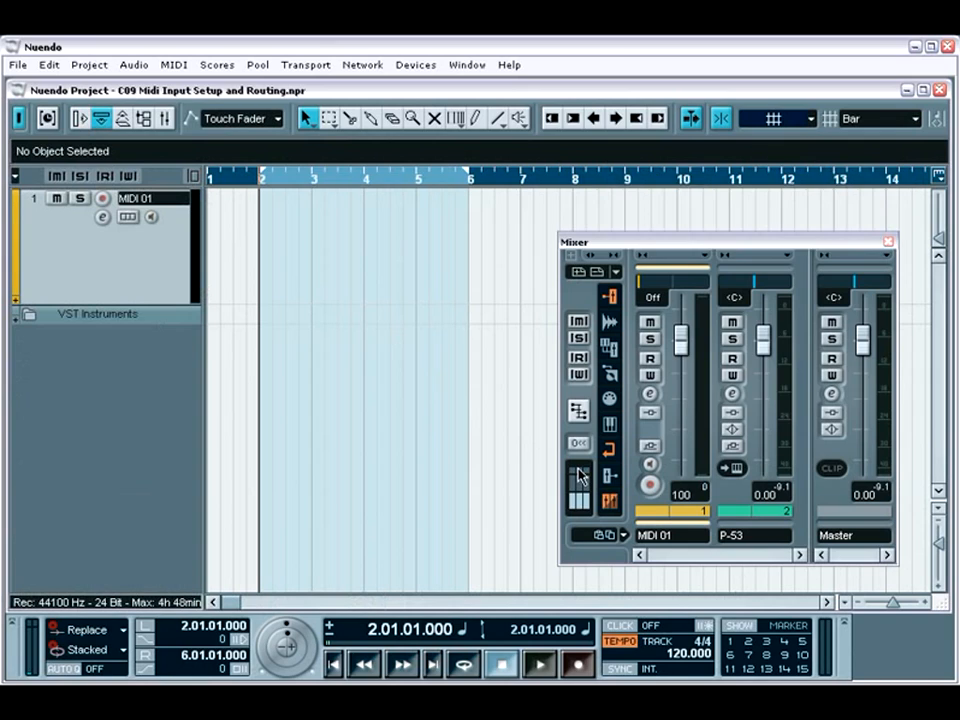
left_click(580, 475)
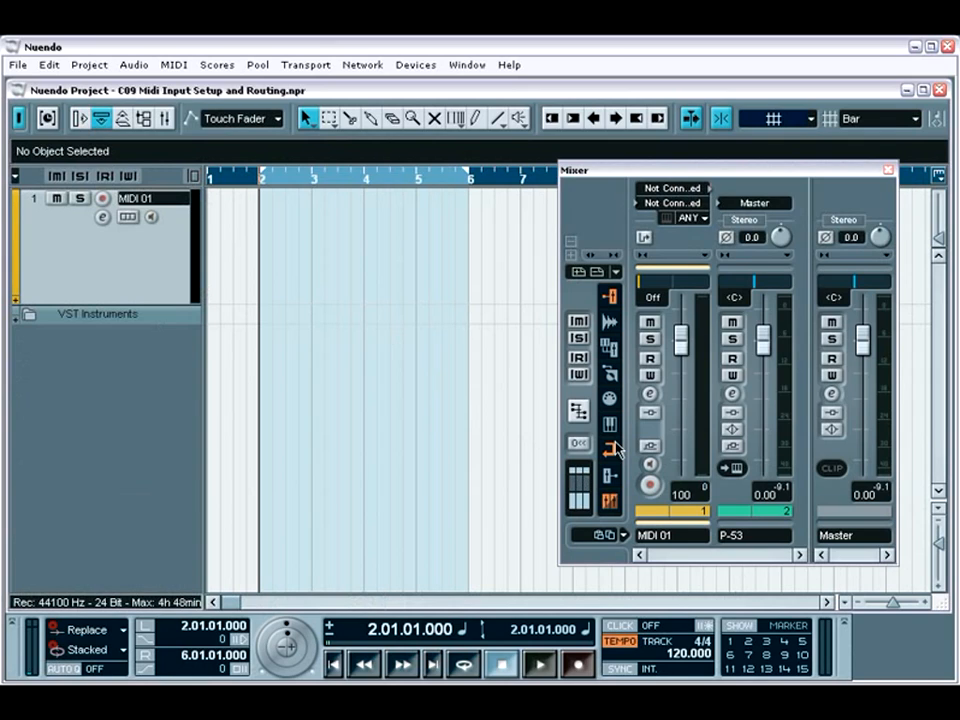
Route the MIDI 01 mixer channel from All MIDI Inputs to Pro-53, with the MIDI channel set to ANY
left_click(703, 190)
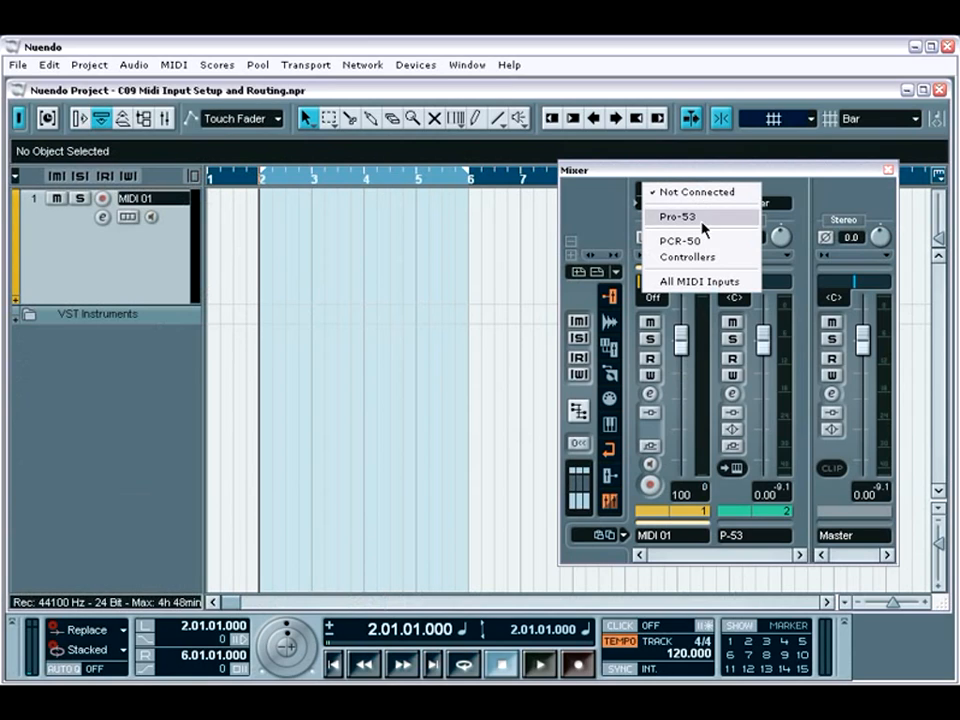
left_click(713, 283)
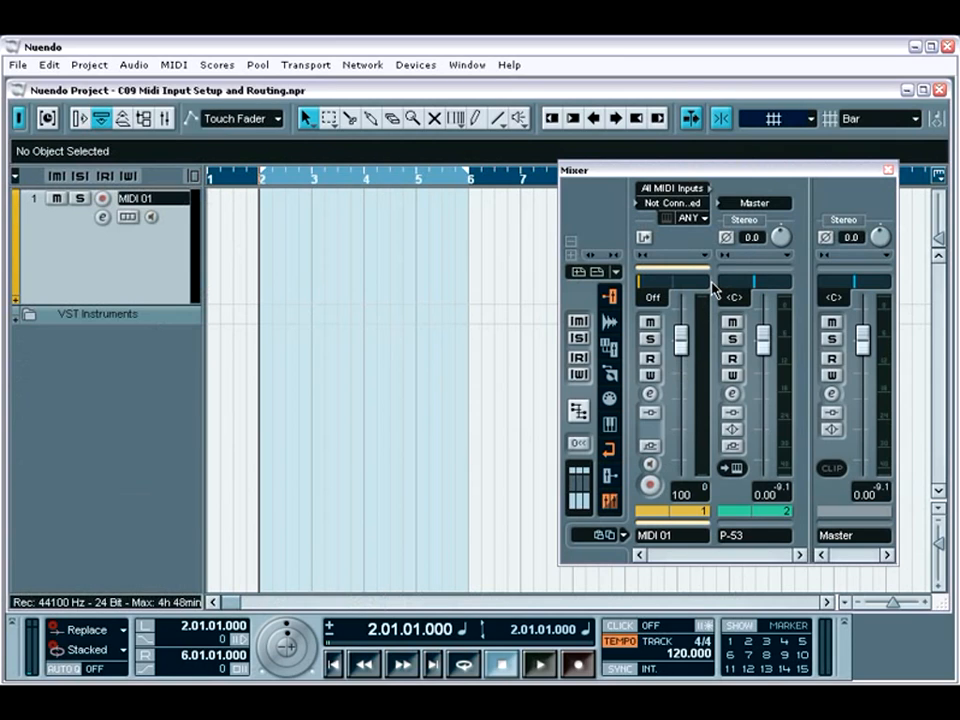
left_click(684, 203)
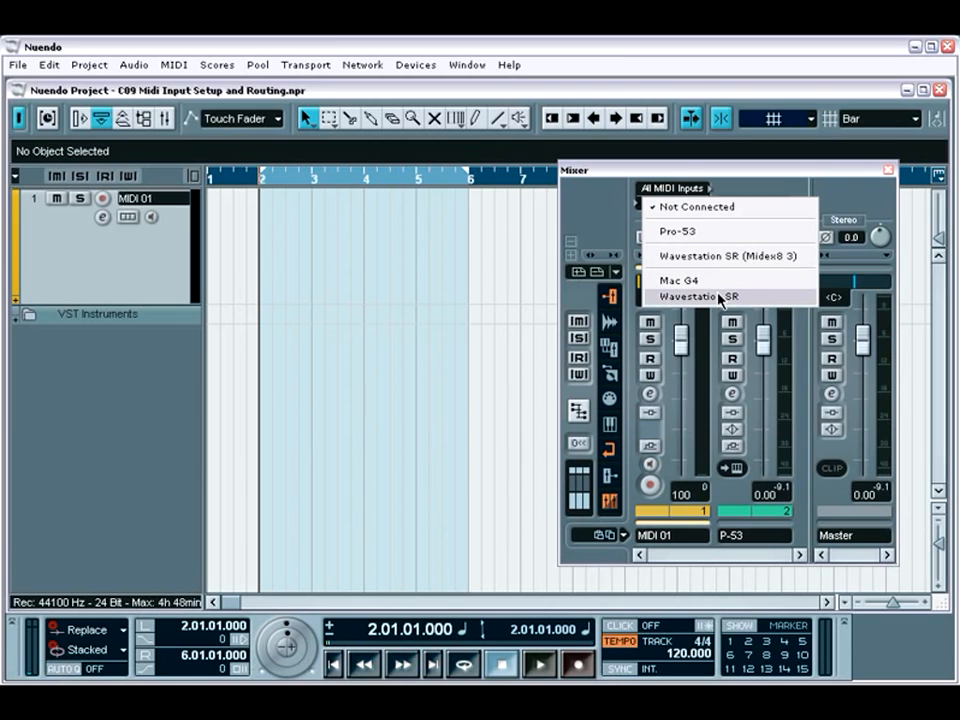
left_click(708, 233)
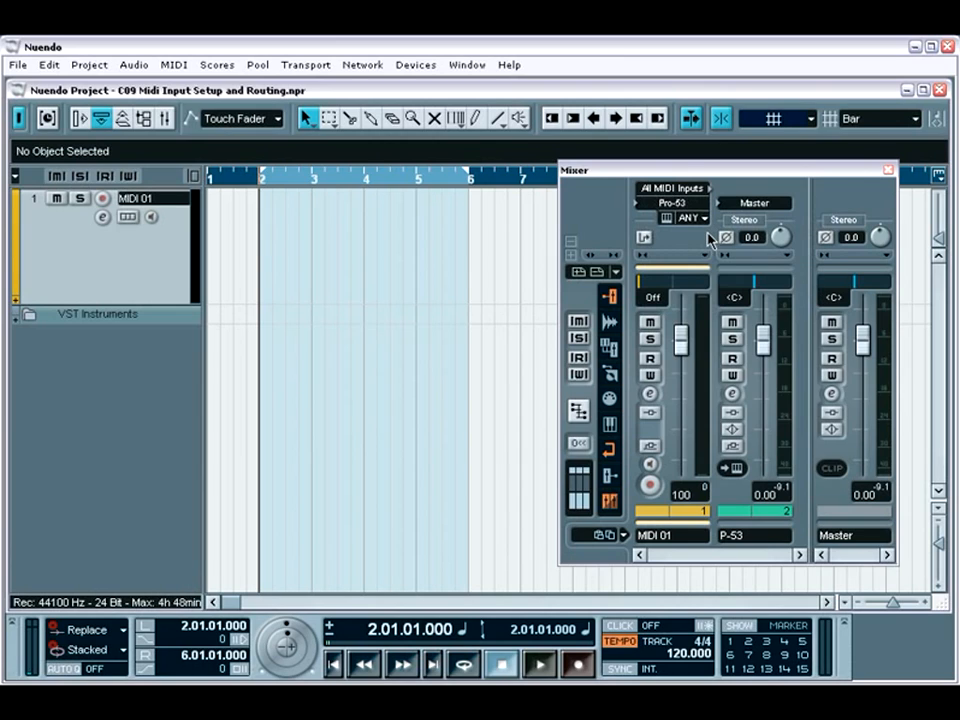
left_click(704, 219)
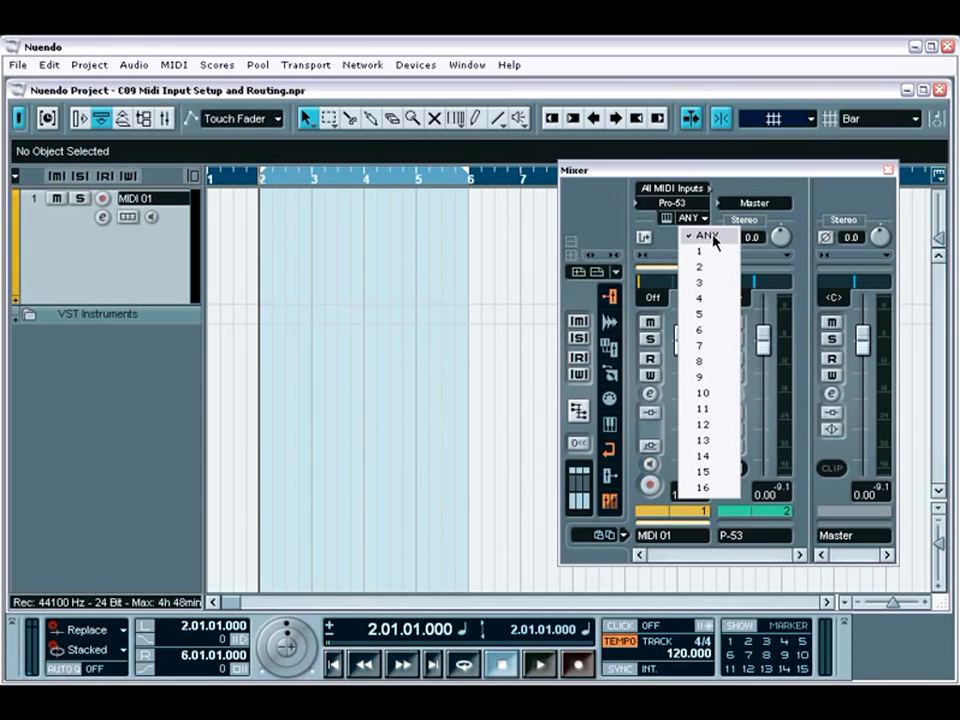
left_click(716, 241)
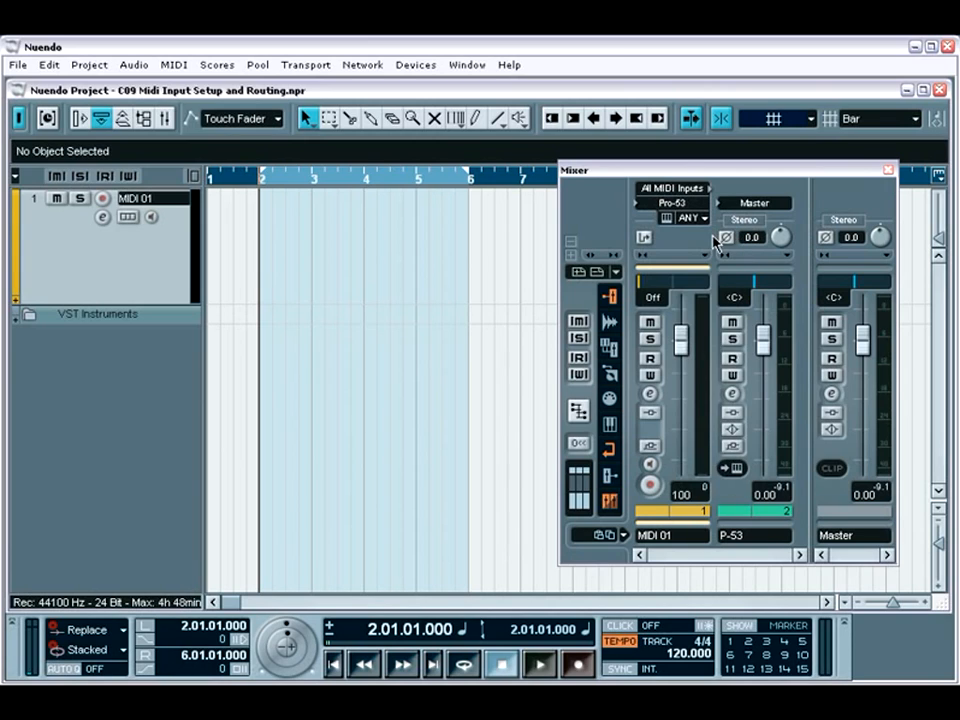
Record-enable MIDI 01 and load the Chorder effect into the first insert slot of its channel settings
left_click(650, 485)
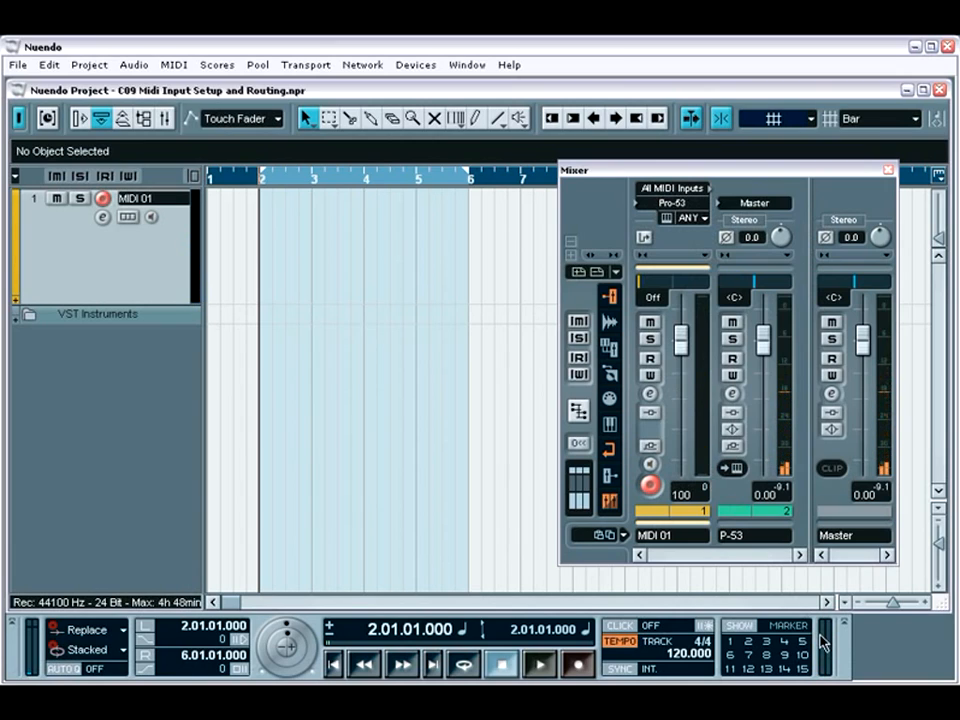
left_click(649, 395)
left_click(514, 252)
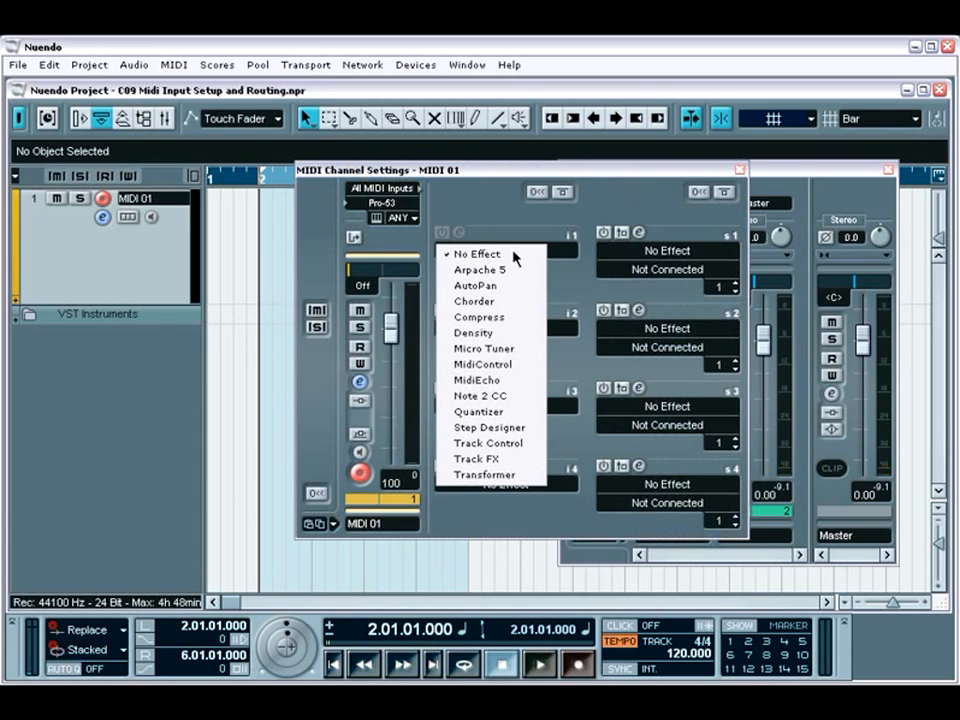
left_click(527, 302)
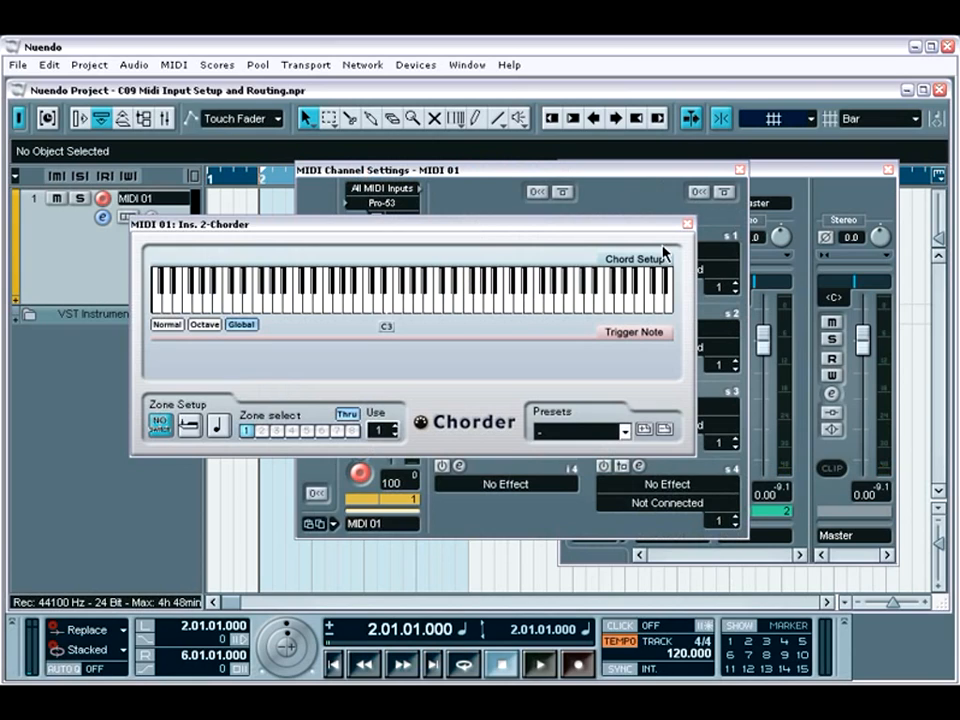
left_click(687, 224)
Replace the first insert effect on MIDI 01 with Arpache 5 and close the channel settings
left_click(521, 252)
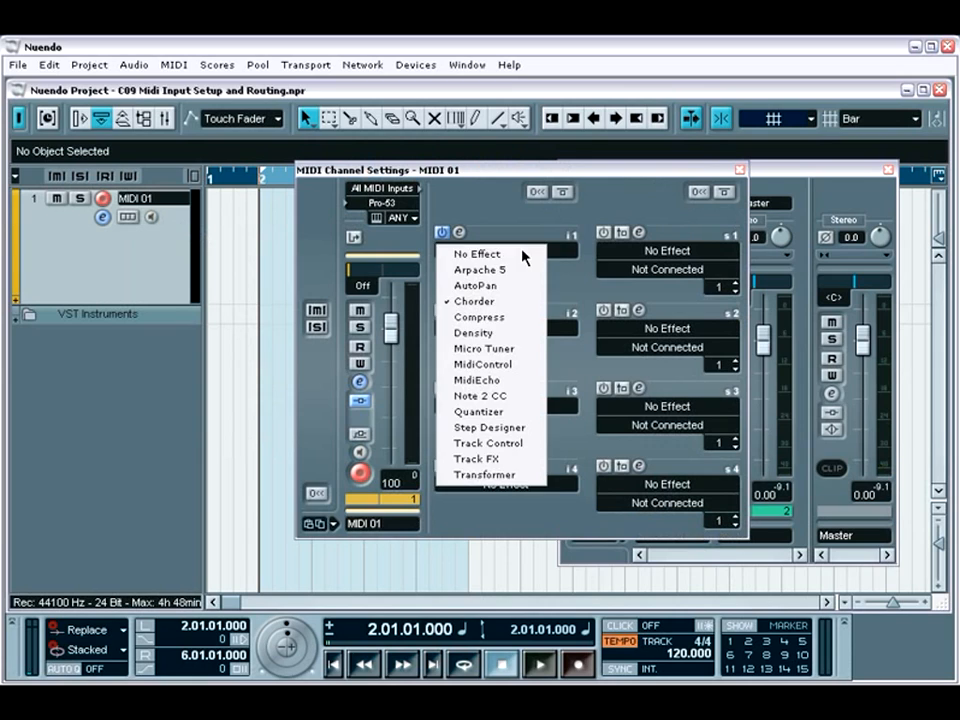
left_click(521, 268)
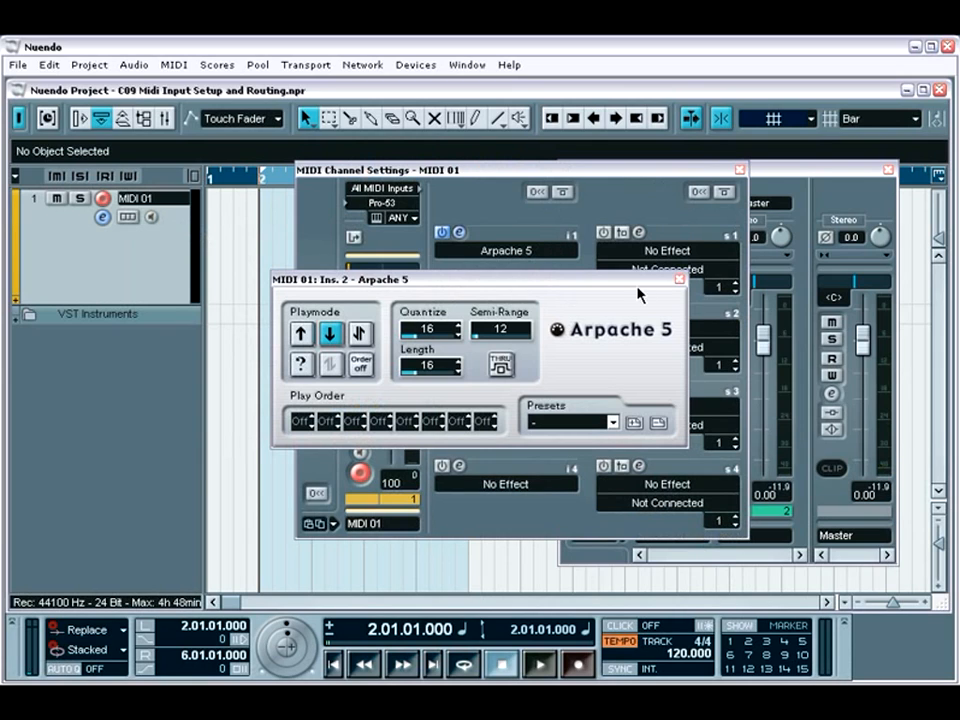
left_click(680, 279)
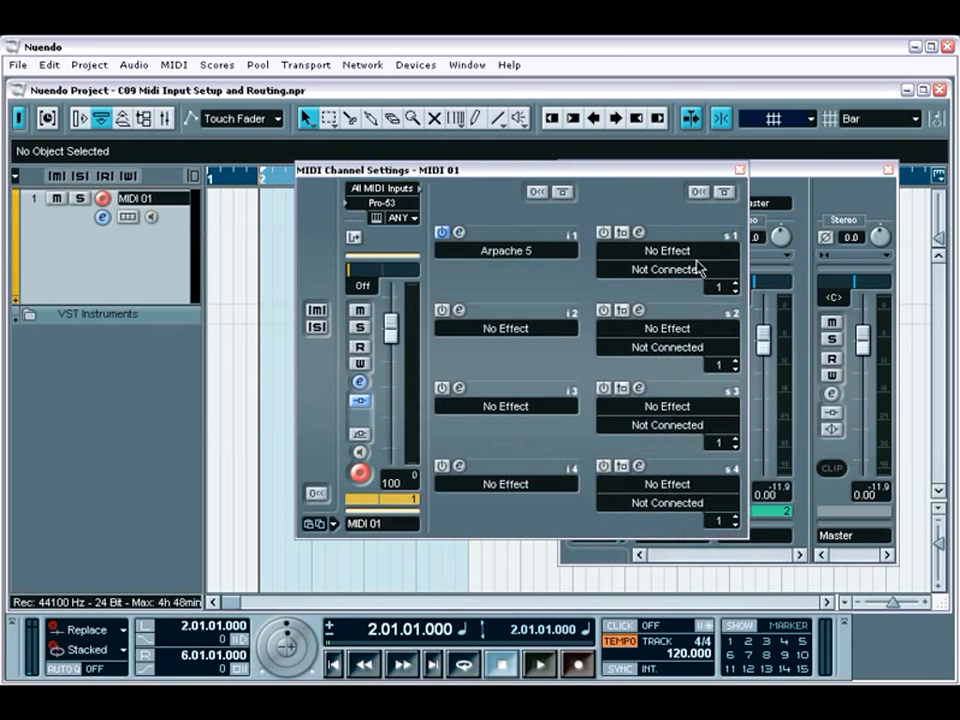
left_click(739, 170)
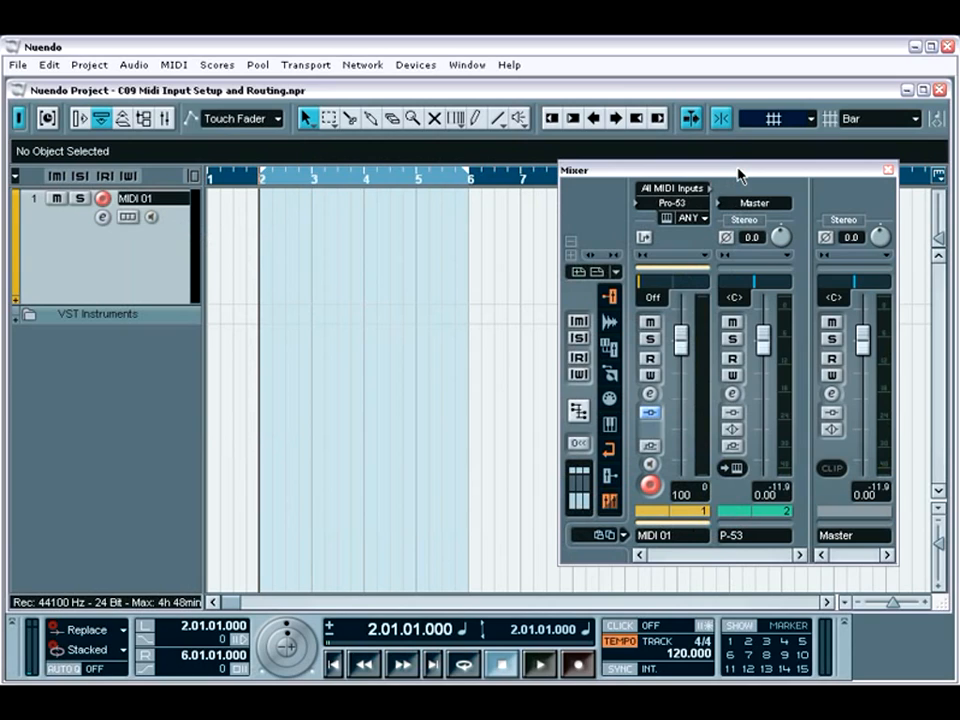